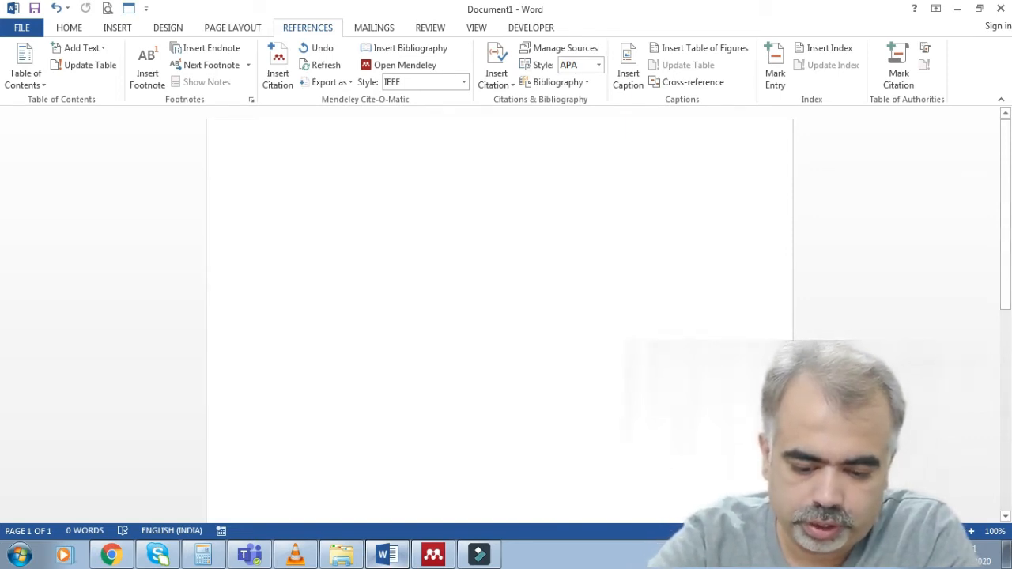
Write the heading "Introduction" on the first line of the blank document and start a new paragraph.
{"action": "type", "text": "Introdu"}
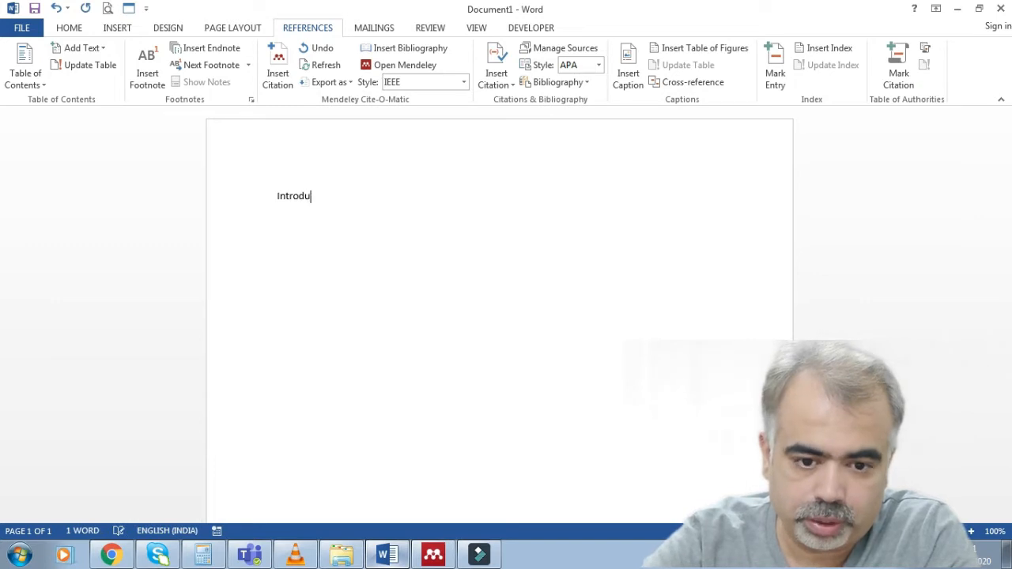
{"action": "type", "text": "ction"}
{"action": "key", "text": "Return"}
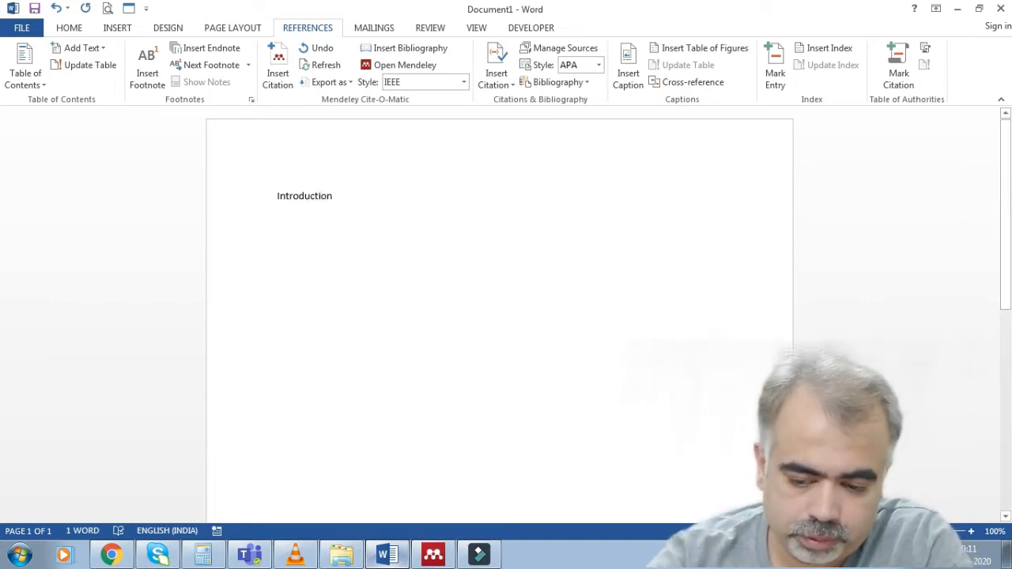
Write "He is very lazy and did remarkable job" below the heading, correcting the spelling of "remarkable" with the suggested word.
{"action": "type", "text": "h"}
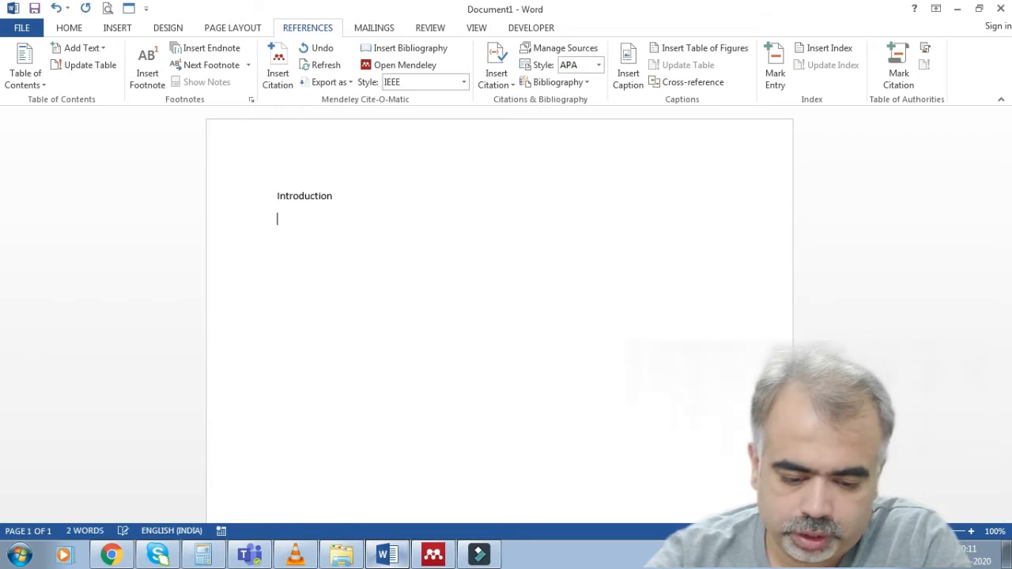
{"action": "type", "text": "e "}
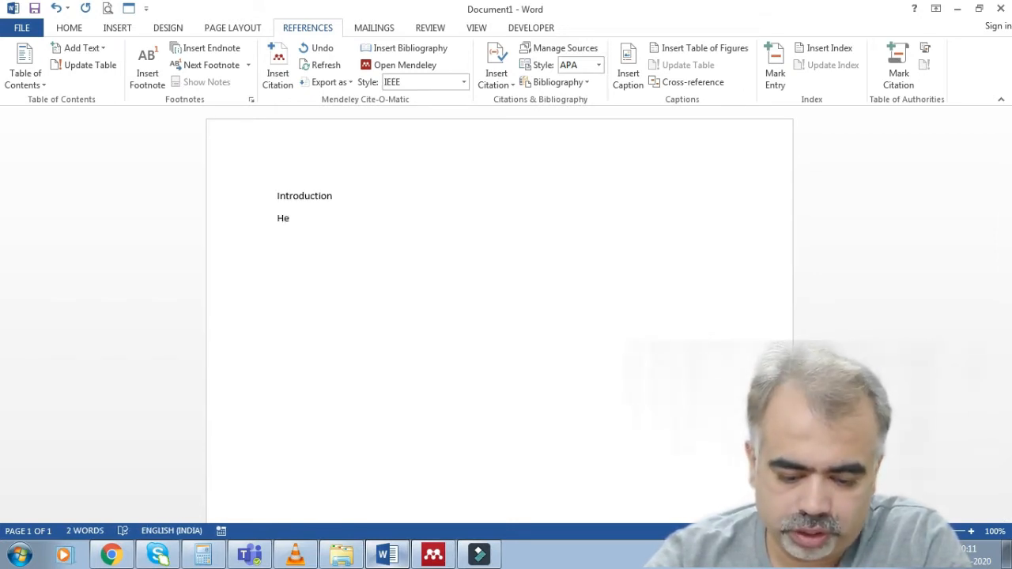
{"action": "type", "text": "is very la"}
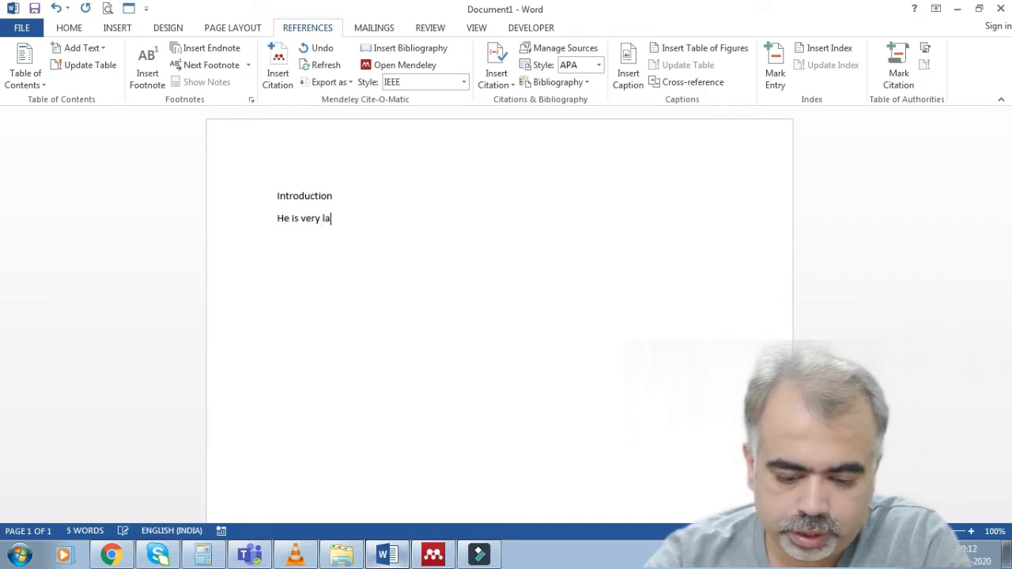
{"action": "type", "text": "zy and d"}
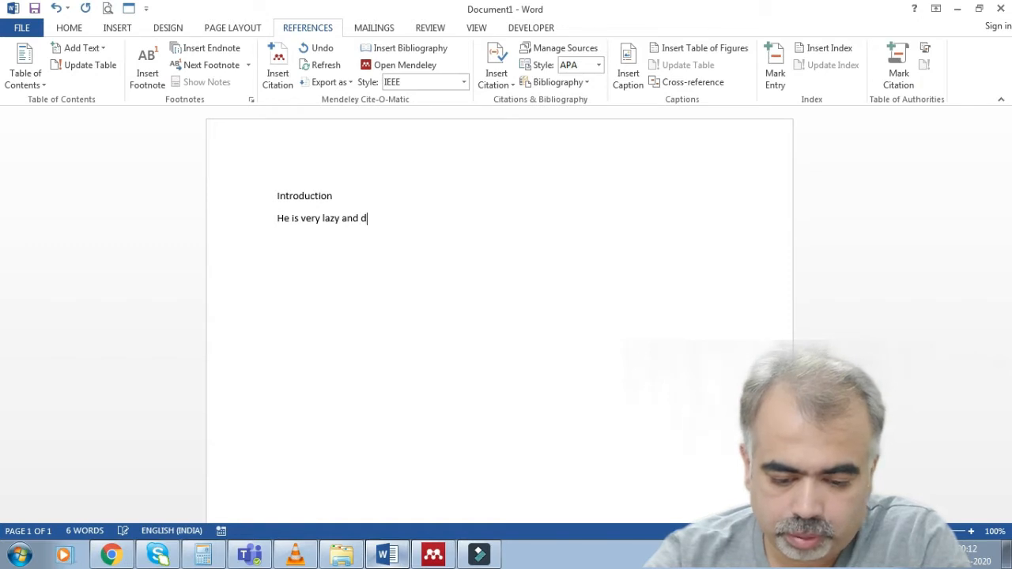
{"action": "type", "text": "id rem"}
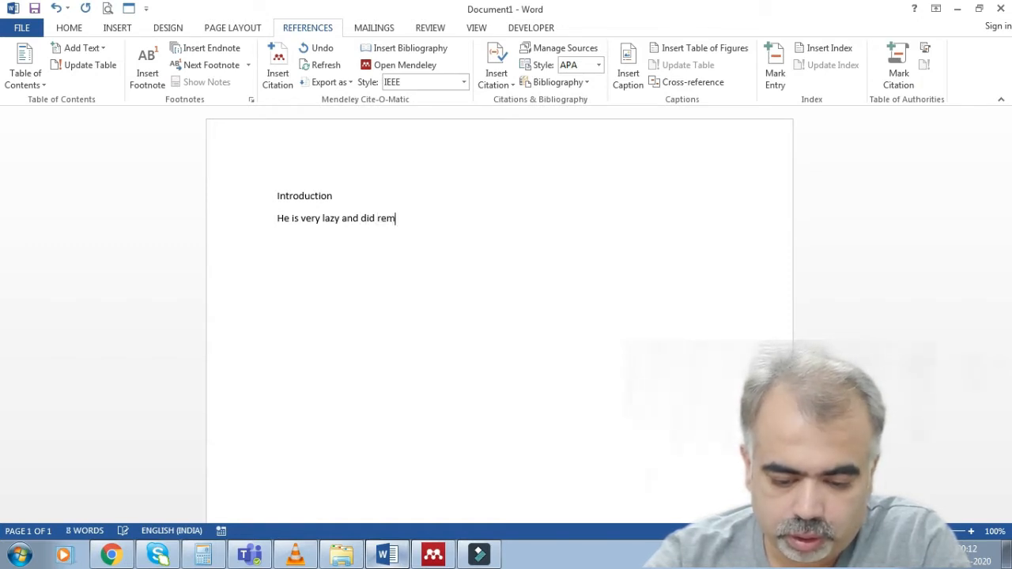
{"action": "type", "text": "aerkabl"}
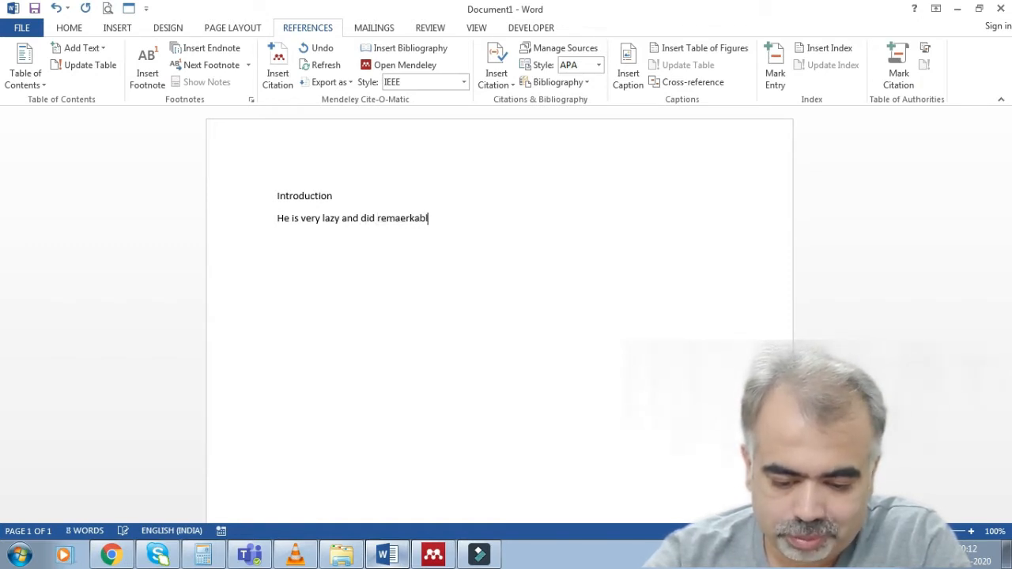
{"action": "type", "text": "e job"}
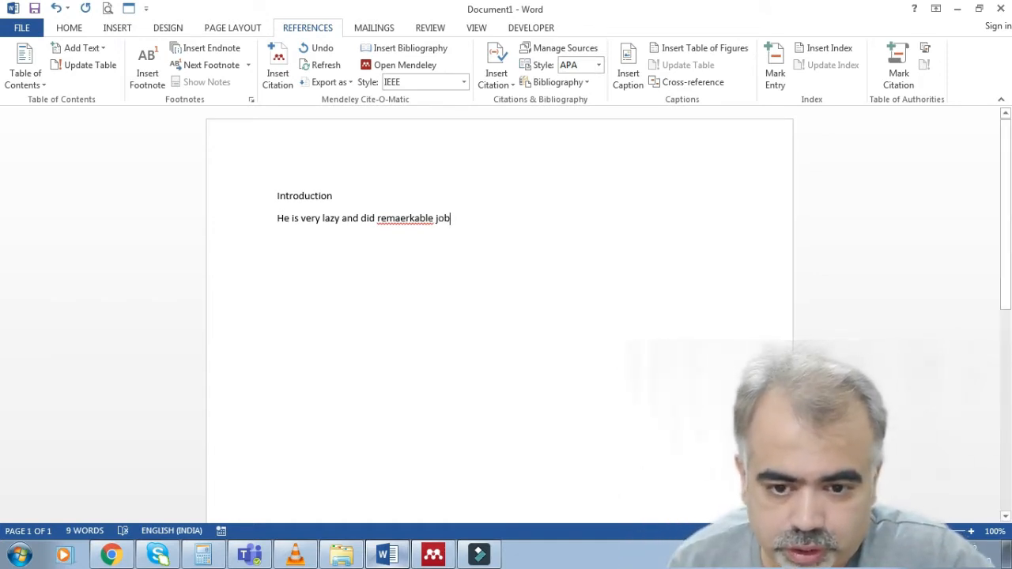
{"action": "right_click", "coordinate": [431, 221]}
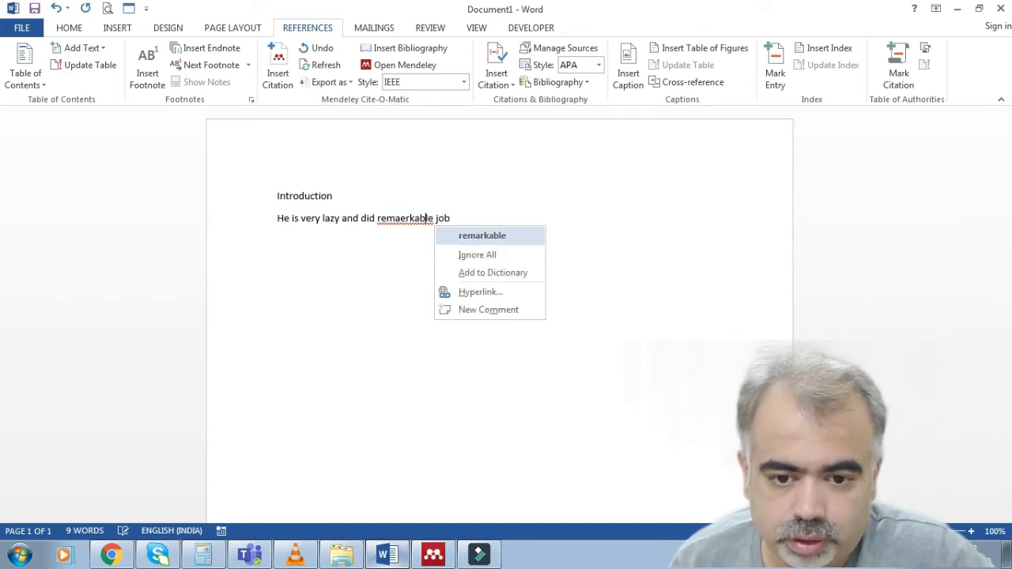
{"action": "left_click", "coordinate": [467, 235]}
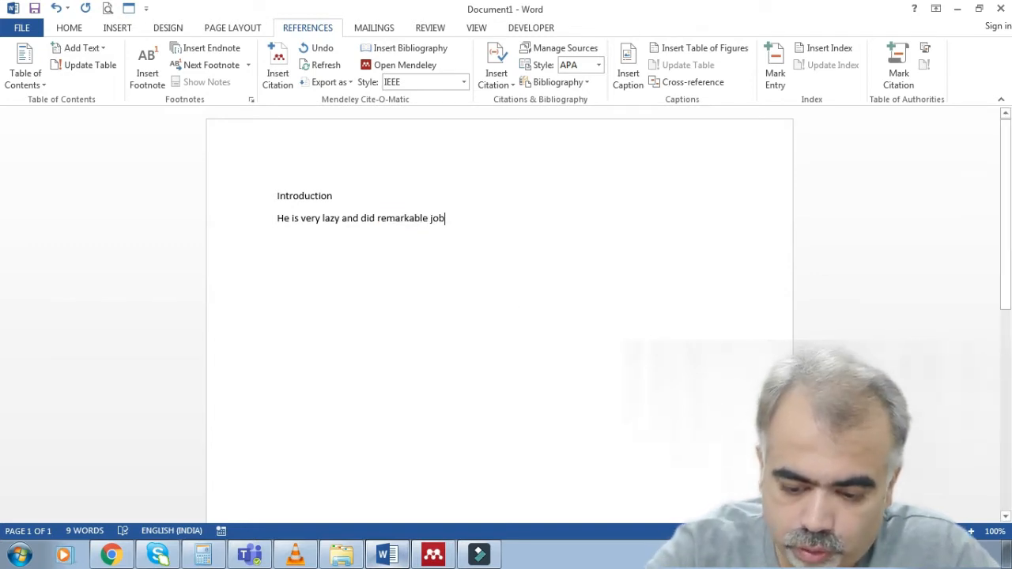
{"action": "type", "text": "."}
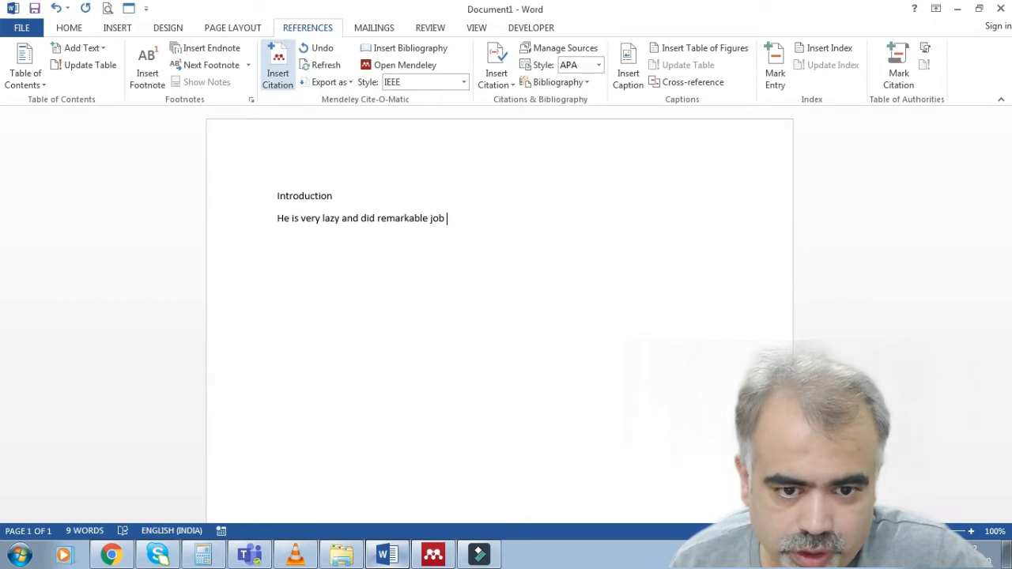
Insert a Mendeley citation after "job" for the 2012 paper "DVCC based Readout Circuitry for Water Quality Monitoring System", searching by author name.
{"action": "left_click", "coordinate": [277, 67]}
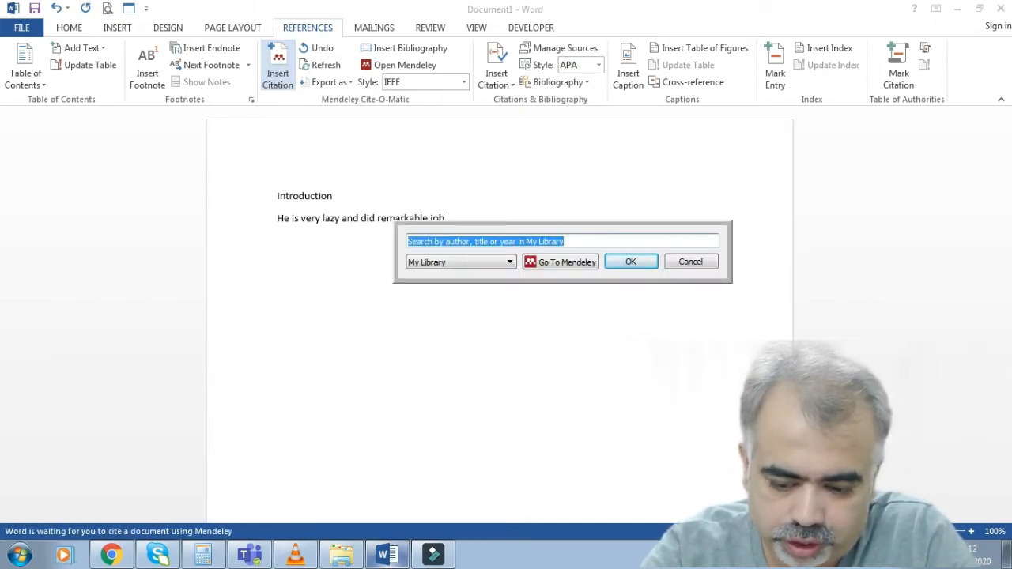
{"action": "type", "text": "pawan"}
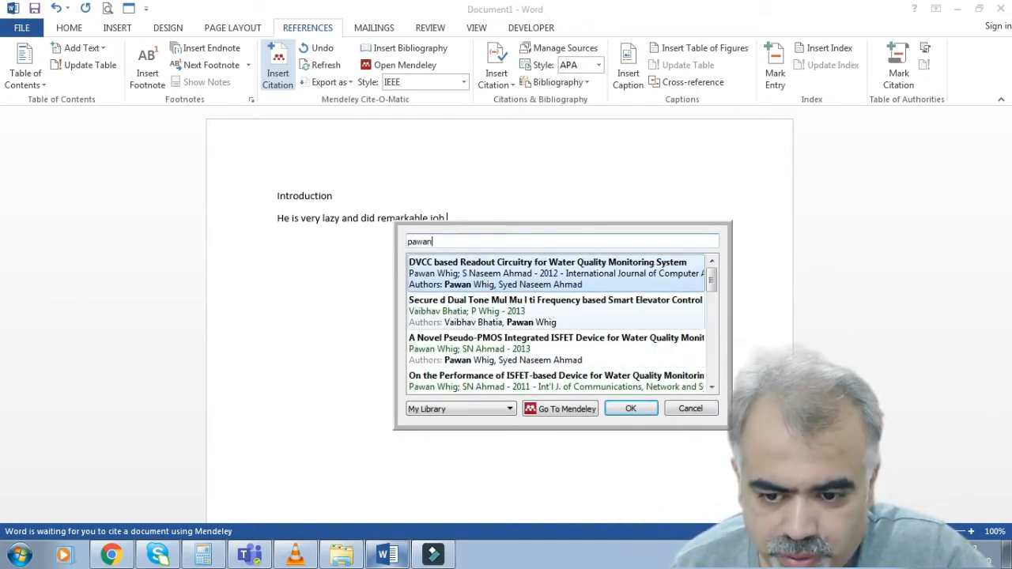
{"action": "scroll", "coordinate": [557, 324], "scroll_direction": "down", "scroll_amount": 8}
{"action": "scroll", "coordinate": [557, 324], "scroll_direction": "up", "scroll_amount": 8}
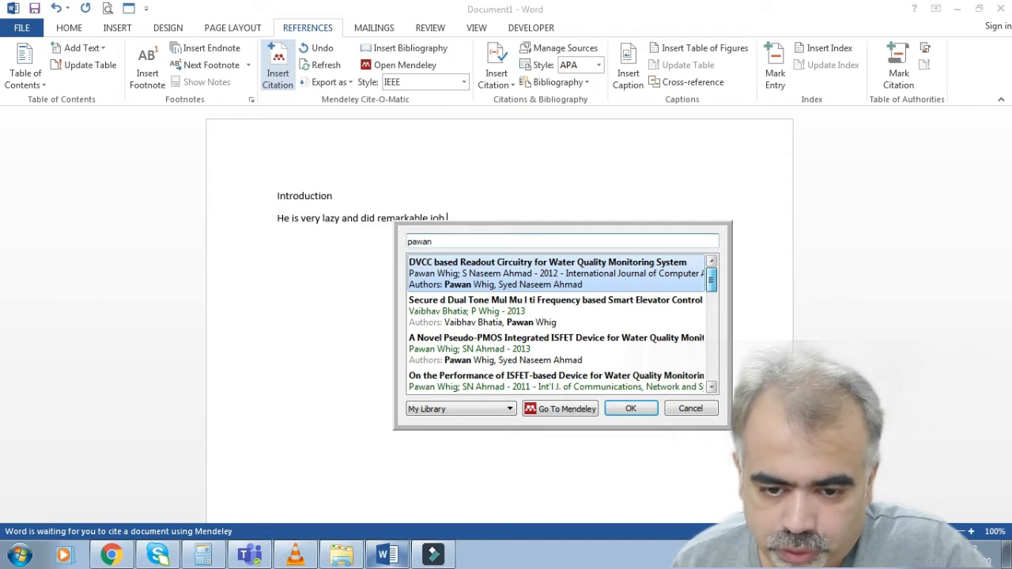
{"action": "key", "text": "Return"}
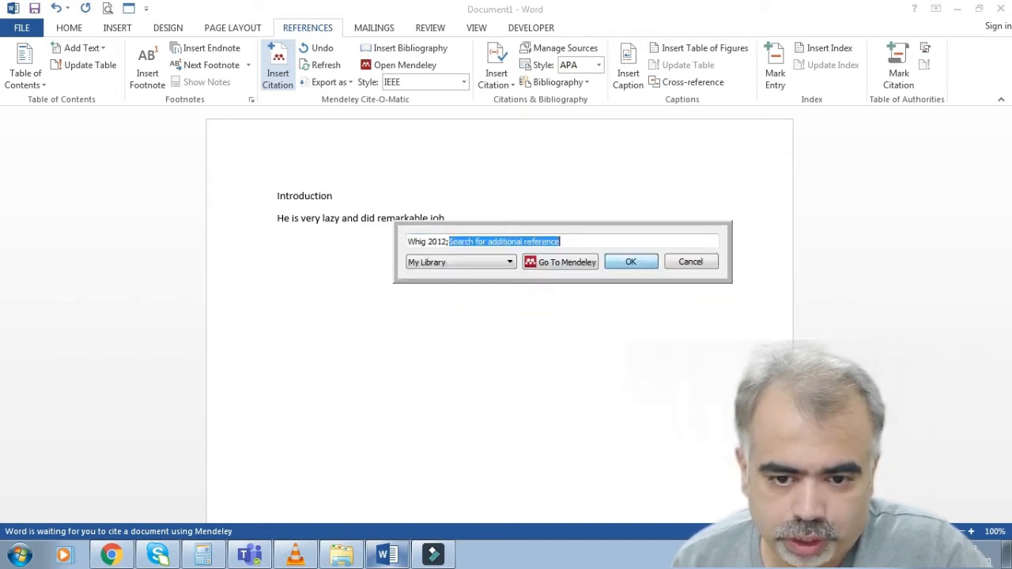
{"action": "key", "text": "Return"}
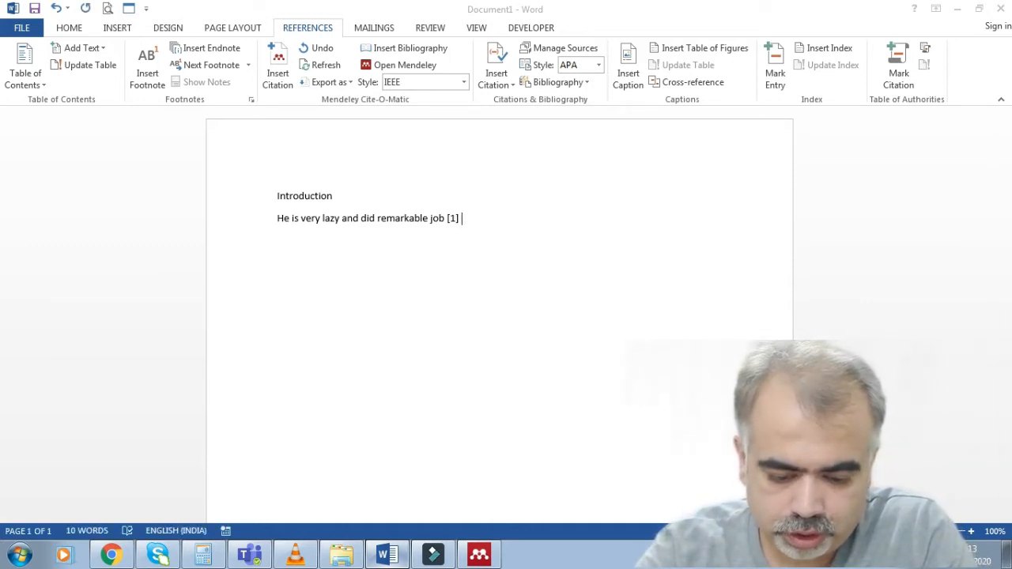
Continue the paragraph after the first citation with "he is a dean research and doing very well".
{"action": "type", "text": "he is"}
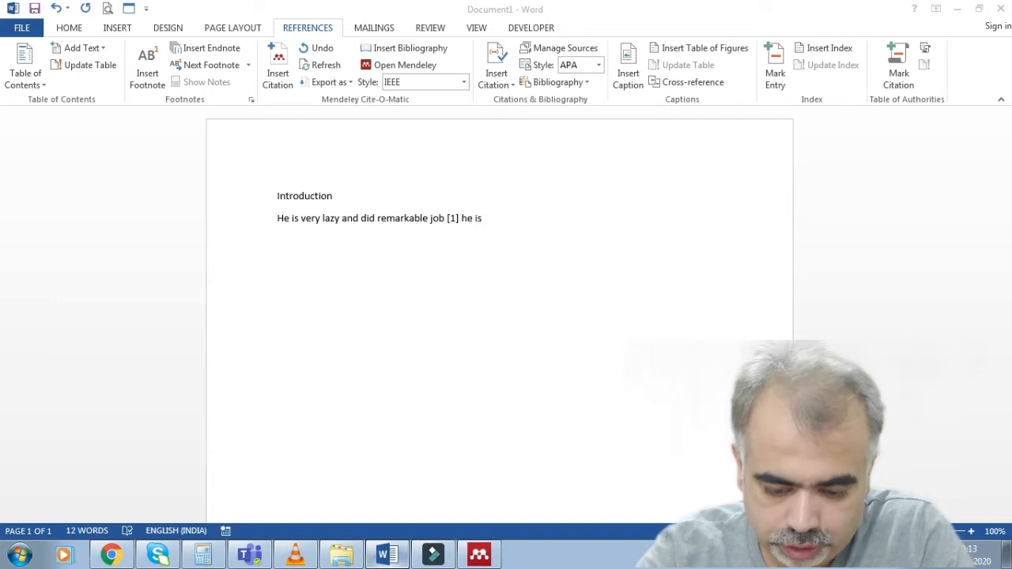
{"action": "type", "text": " a dean "}
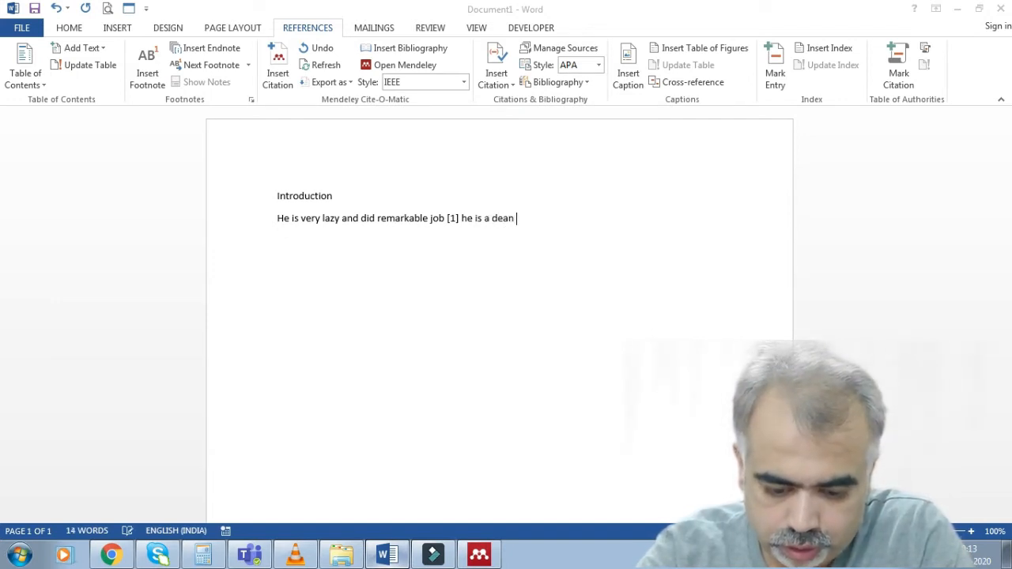
{"action": "type", "text": "researc"}
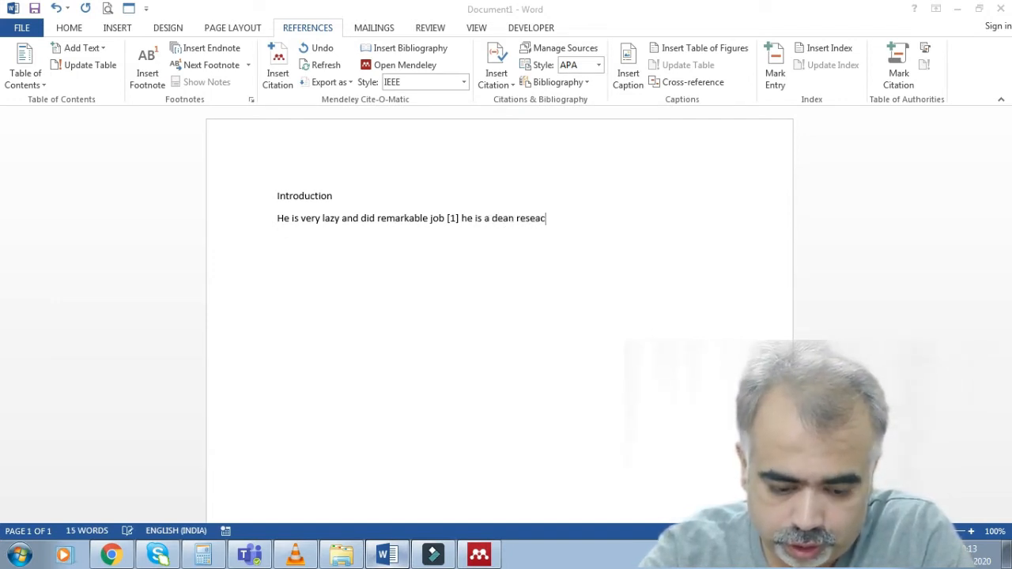
{"action": "type", "text": "h an"}
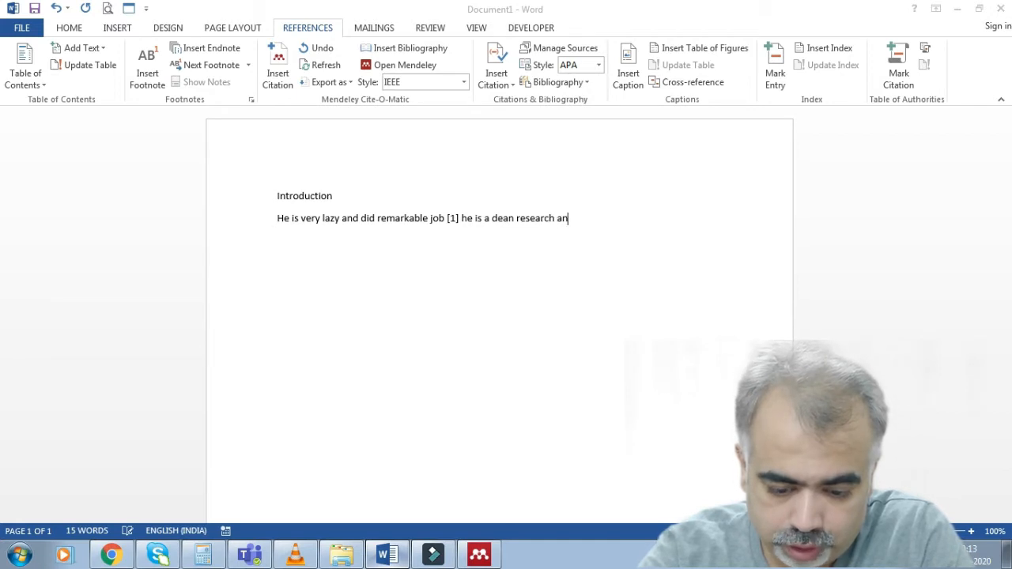
{"action": "type", "text": "d doing"}
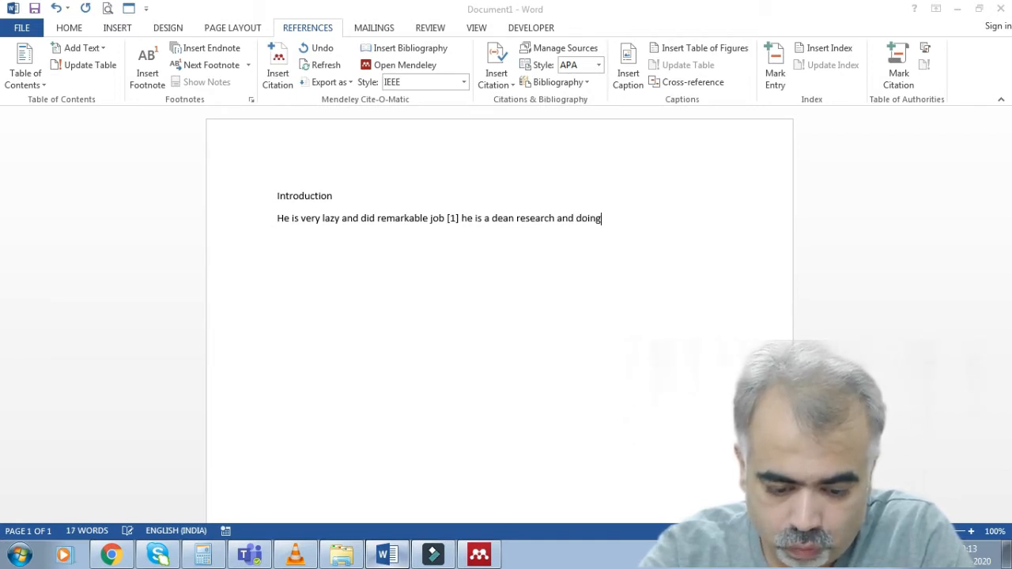
{"action": "type", "text": " very well"}
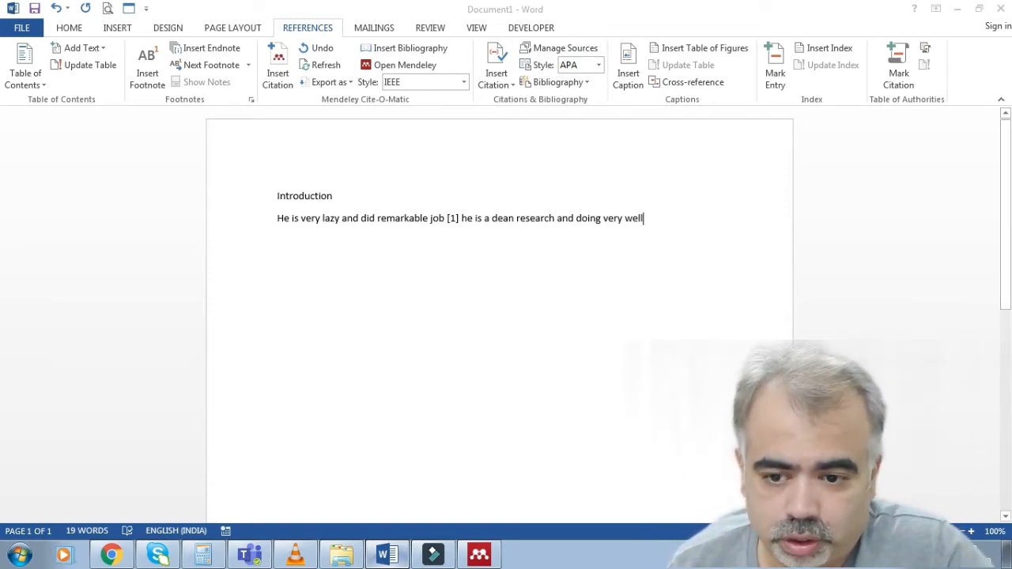
Insert a Mendeley citation after "very well" for the 2016 paper "Novel SPICE model for Ultraviolet Photo Catalytic Oxidation (UVPCO)", searching by author name.
{"action": "left_click", "coordinate": [277, 68]}
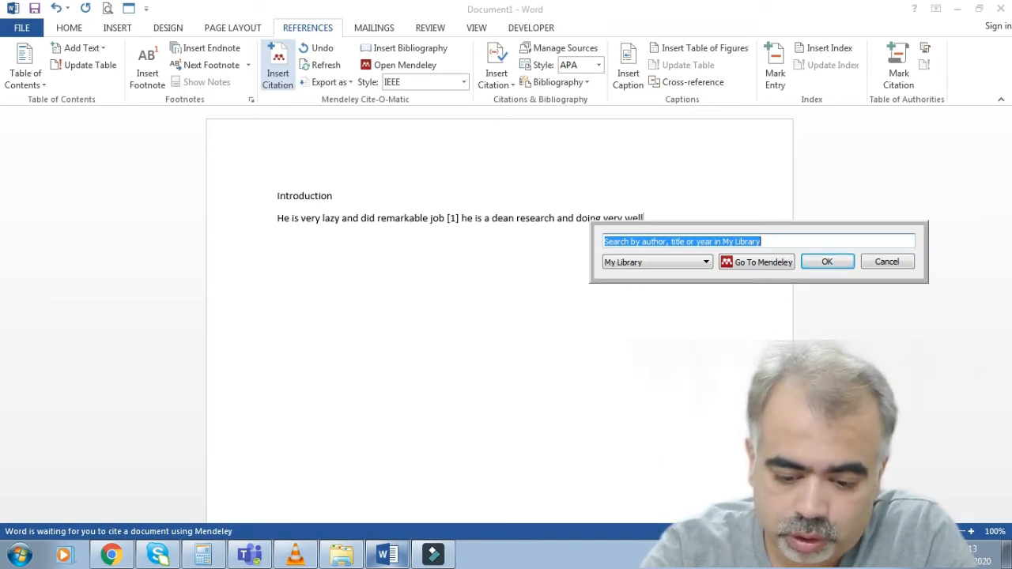
{"action": "type", "text": "s"}
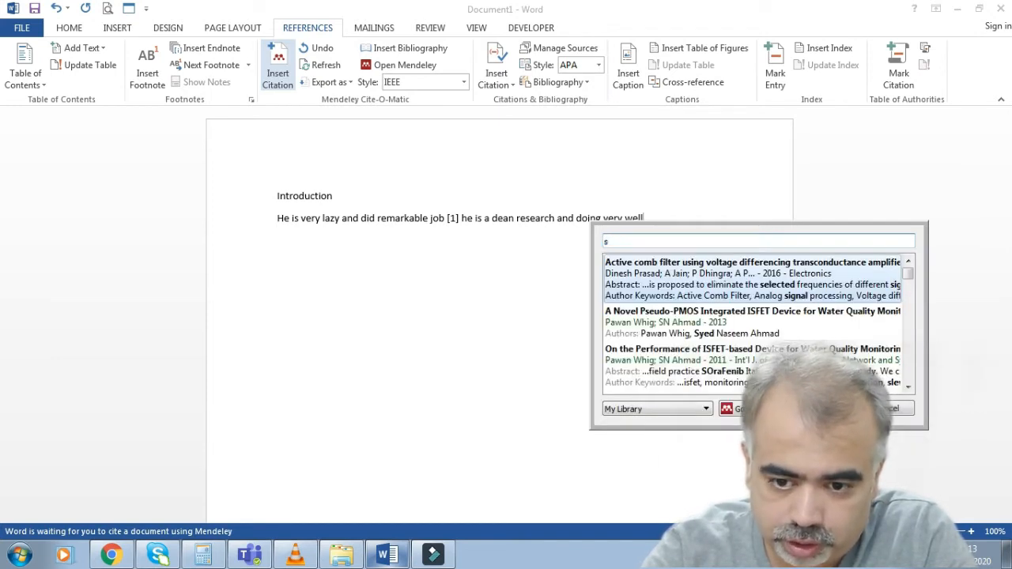
{"action": "type", "text": " n a"}
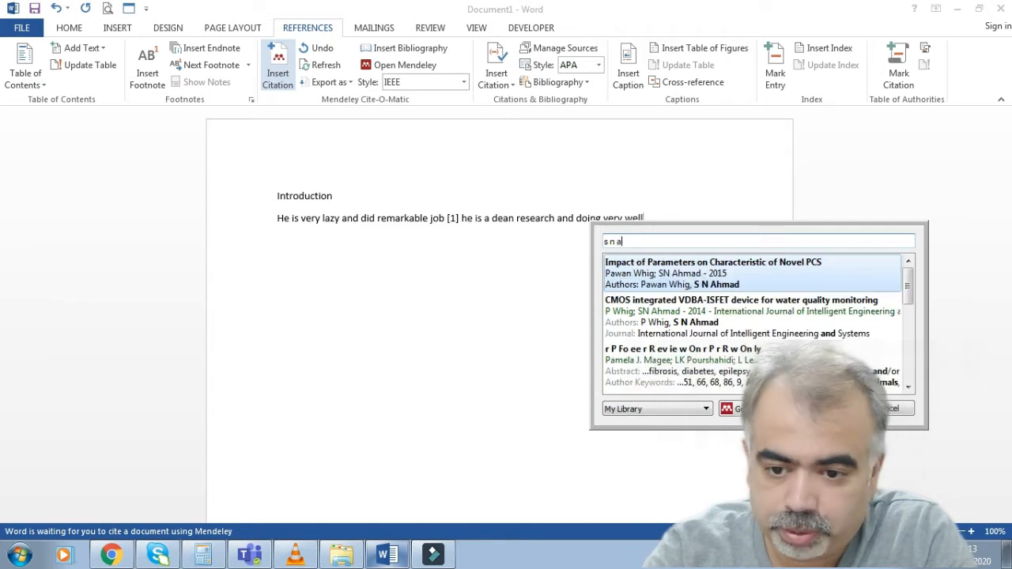
{"action": "type", "text": "hmad"}
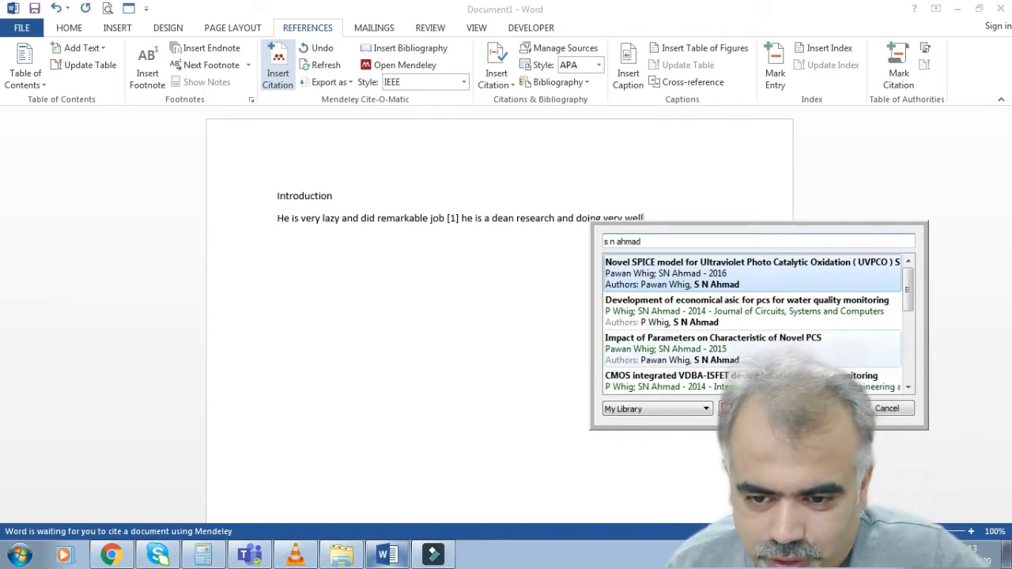
{"action": "key", "text": "Return"}
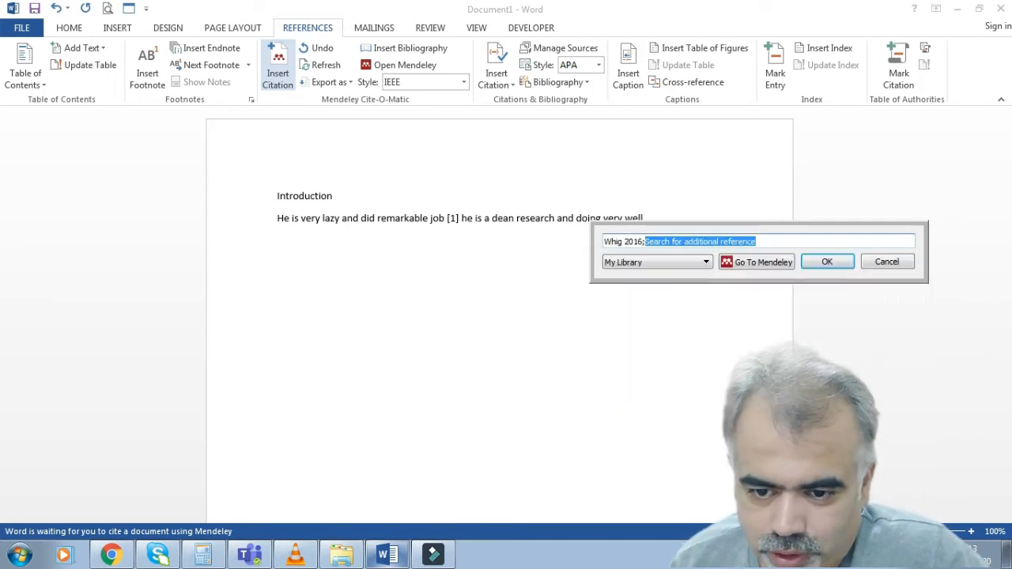
{"action": "key", "text": "Return"}
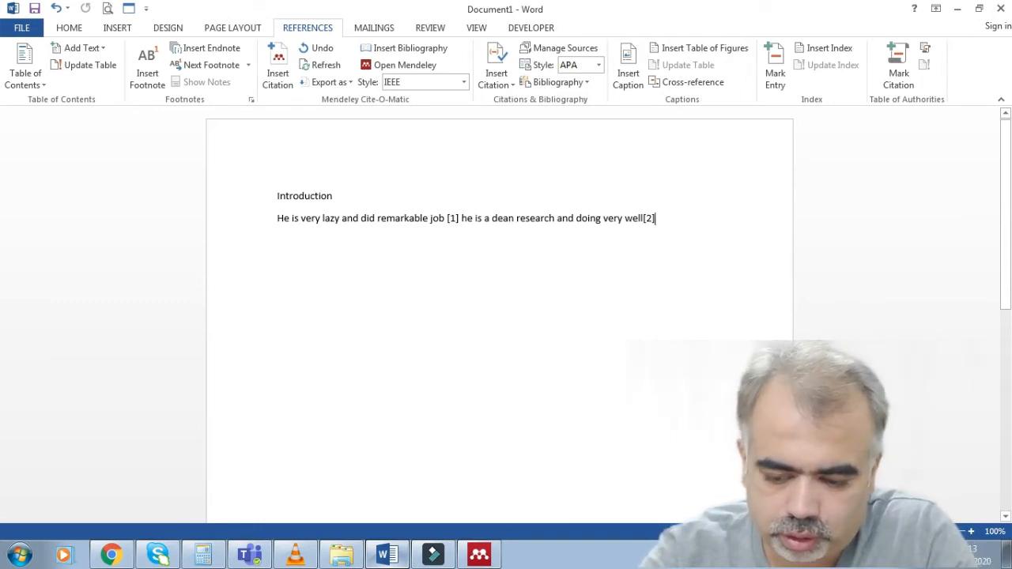
Add the filler text "hkdsjkjd" after the second citation and "Jhdsjhjkadsjkaj" as a new paragraph below.
{"action": "type", "text": "hkdsjkjd"}
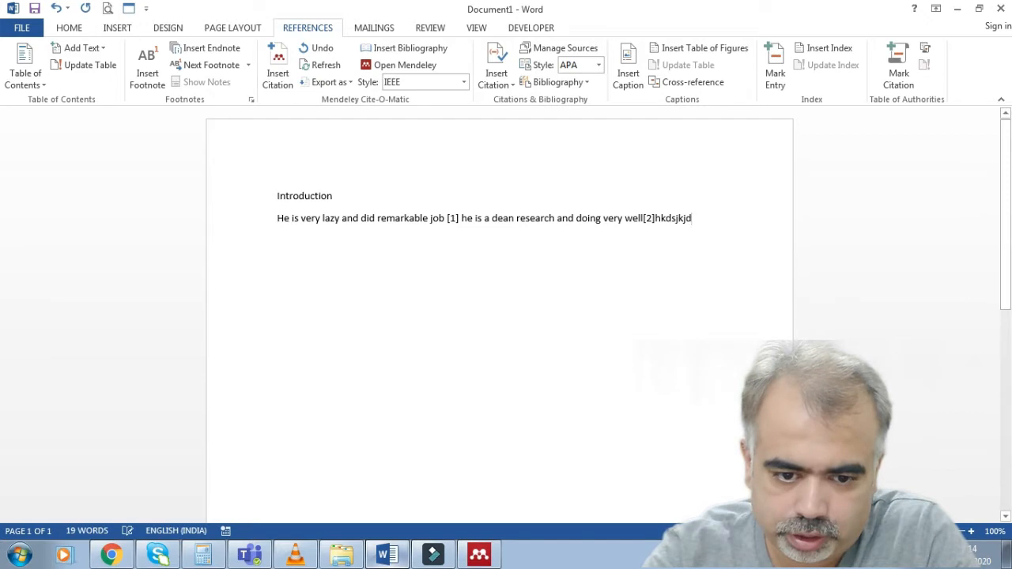
{"action": "key", "text": "Return"}
{"action": "type", "text": "jhdsjhjkadsjkaj"}
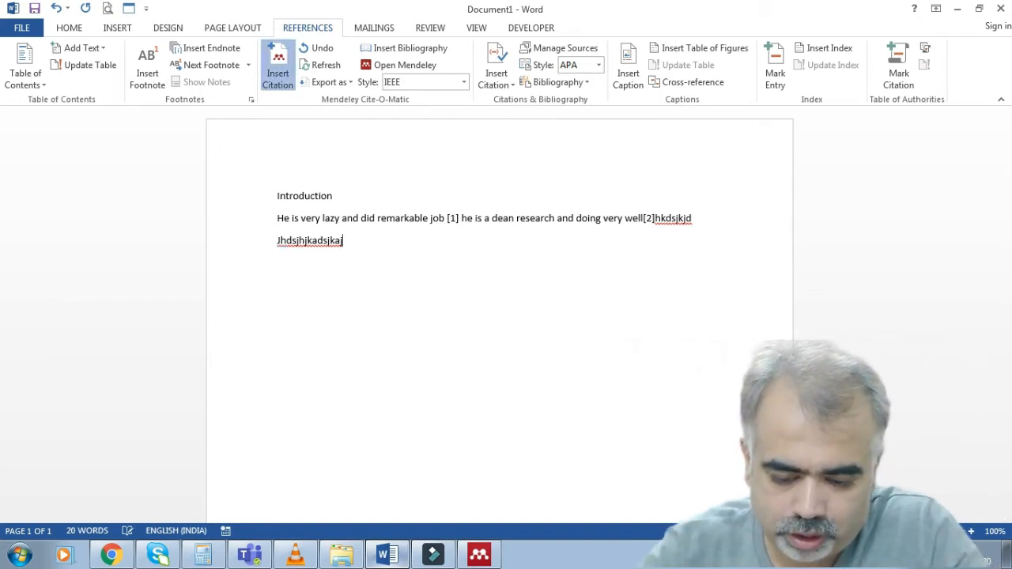
Insert a Mendeley citation after "Jhdsjhjkadsjkaj" for the 2013 paper "Secure d Dual Tone Mul Mu l ti Frequency based Smart Elevator Control System", searching by author name.
{"action": "left_click", "coordinate": [278, 67]}
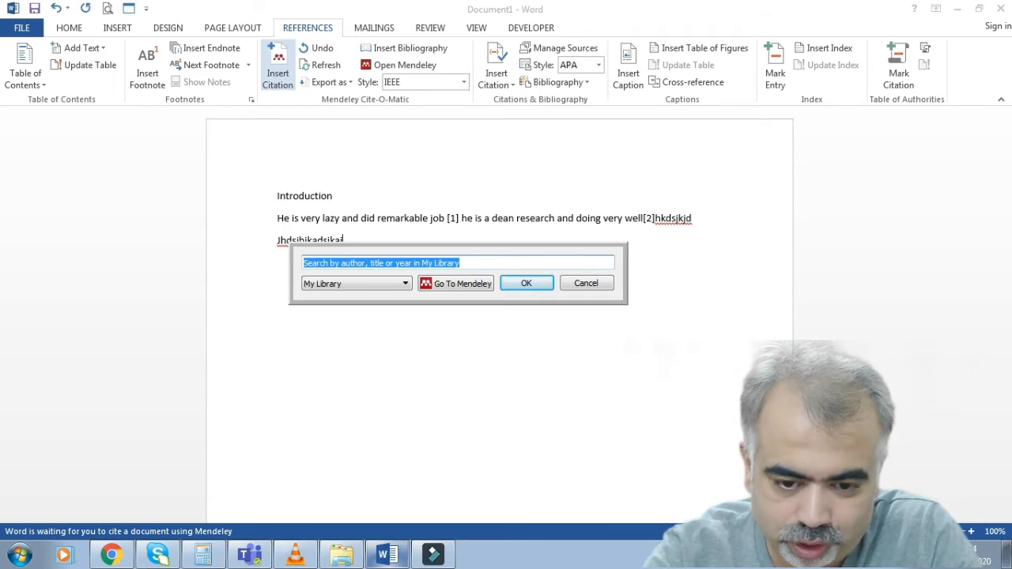
{"action": "type", "text": "viab"}
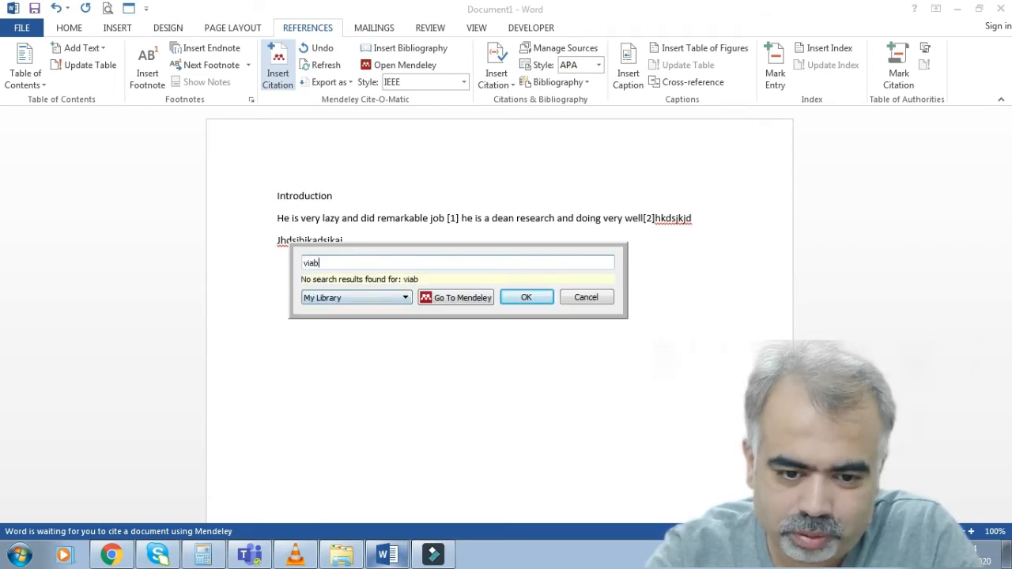
{"action": "key", "text": "BackSpace"}
{"action": "key", "text": "BackSpace"}
{"action": "key", "text": "BackSpace"}
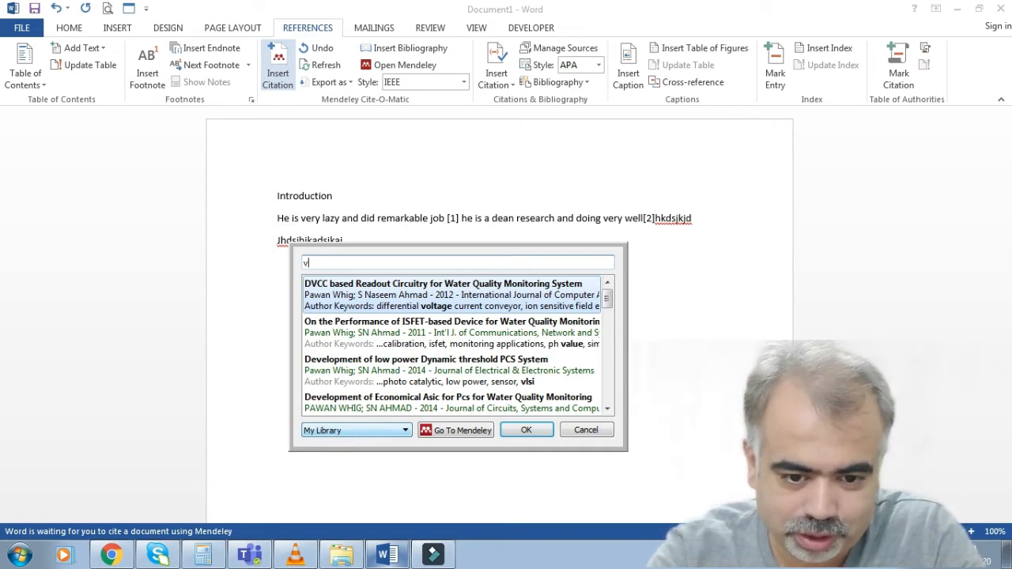
{"action": "type", "text": "aib"}
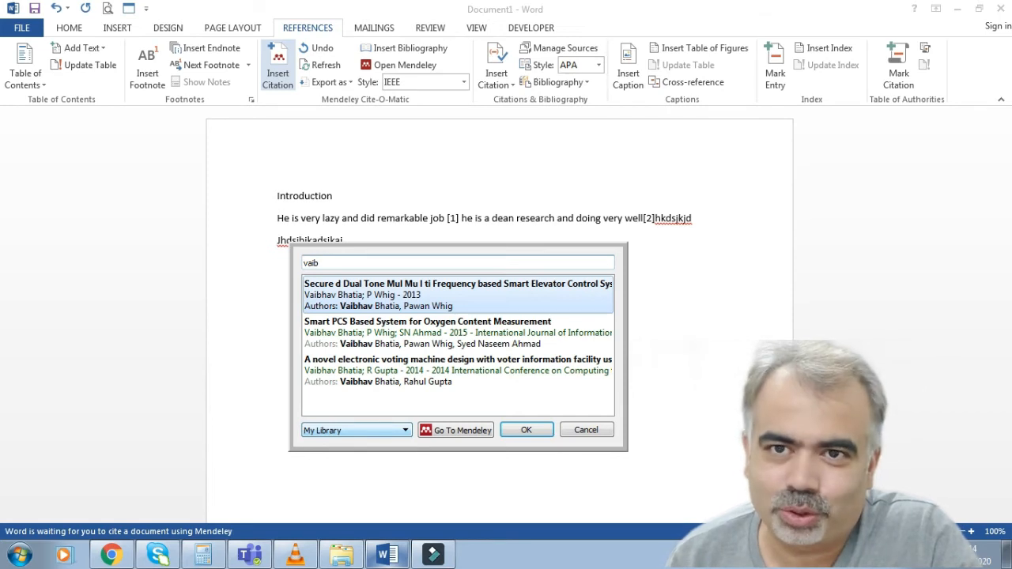
{"action": "key", "text": "Return"}
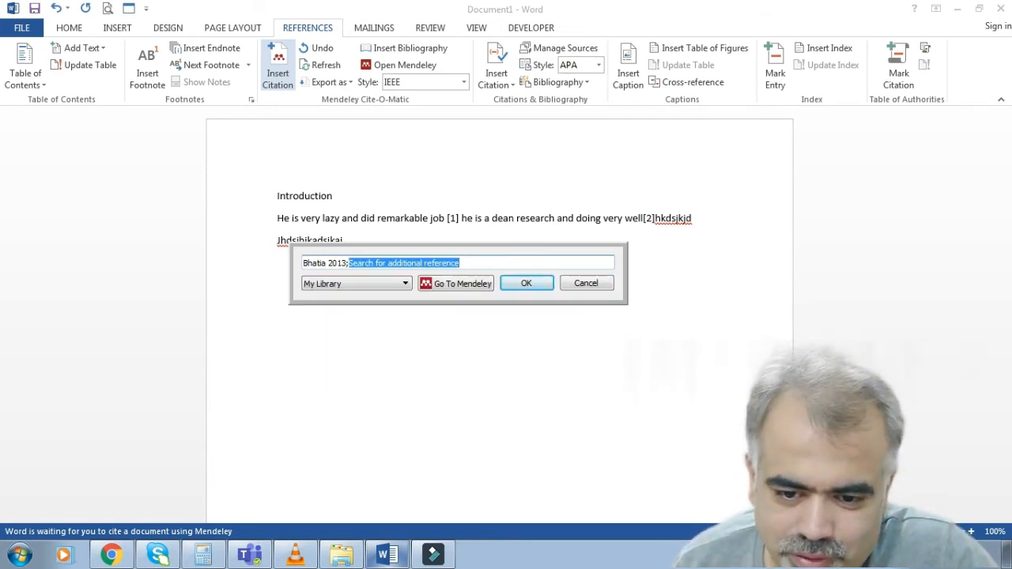
{"action": "key", "text": "Return"}
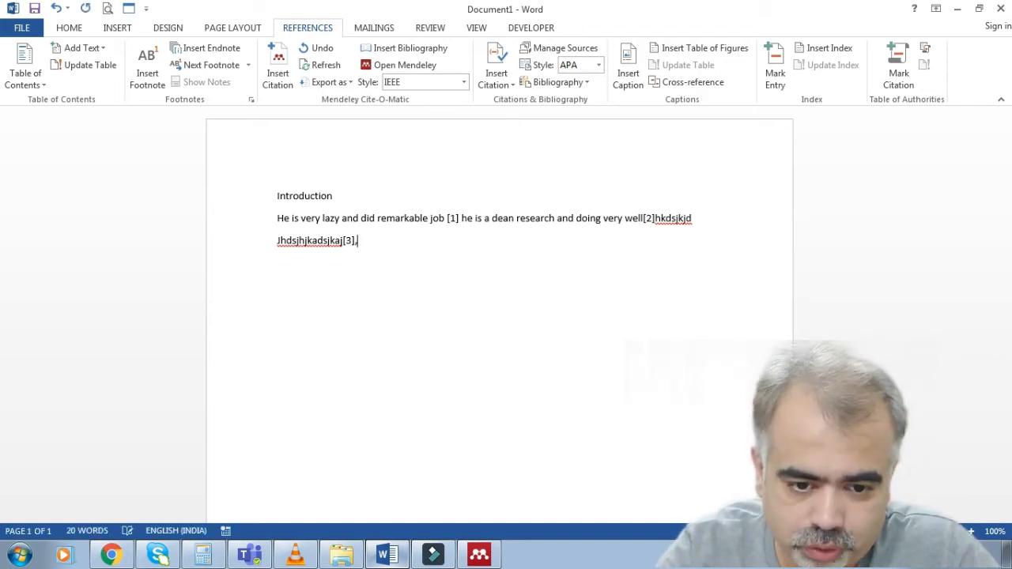
Add ",." after the third citation, leave three blank lines and insert the Mendeley bibliography below them.
{"action": "type", "text": ",."}
{"action": "key", "text": "Return"}
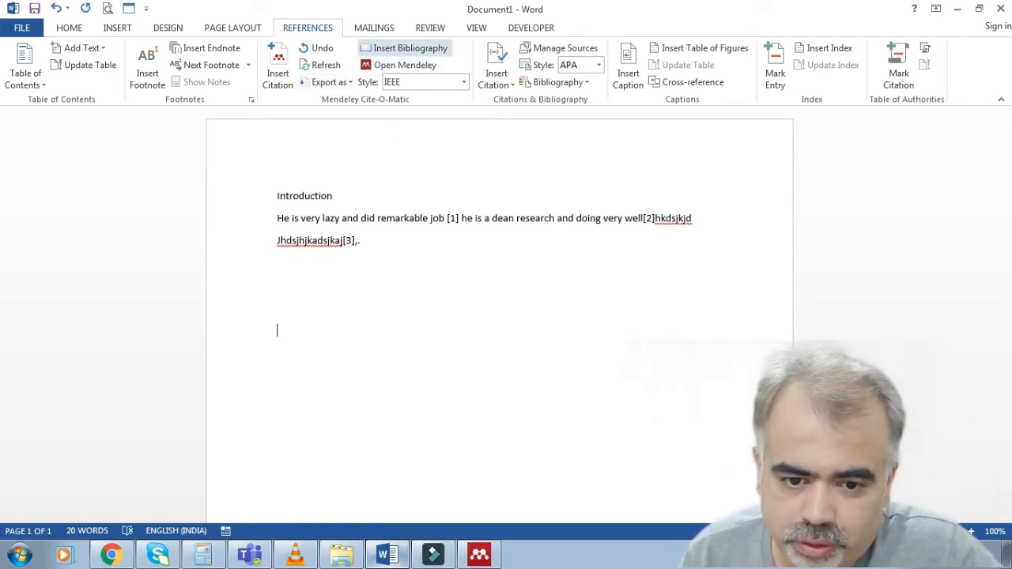
{"action": "left_click", "coordinate": [404, 47]}
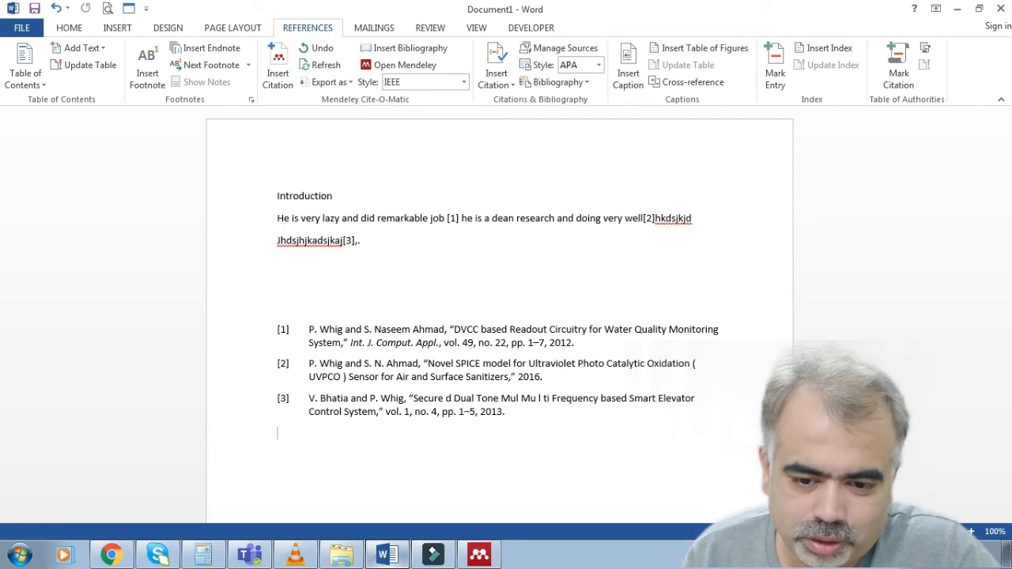
Select the whole inserted bibliography to review its IEEE-style reference entries.
{"action": "key", "text": "ctrl+shift+Up"}
{"action": "key", "text": "ctrl+shift+Up"}
{"action": "key", "text": "ctrl+shift+Up"}
{"action": "key", "text": "ctrl+shift+Up"}
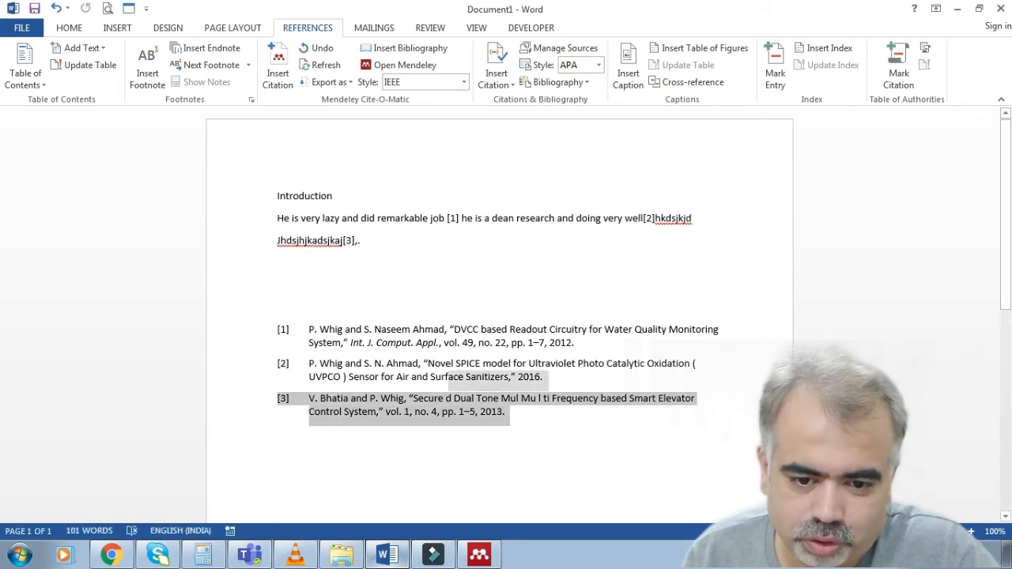
{"action": "key", "text": "ctrl+shift+Up"}
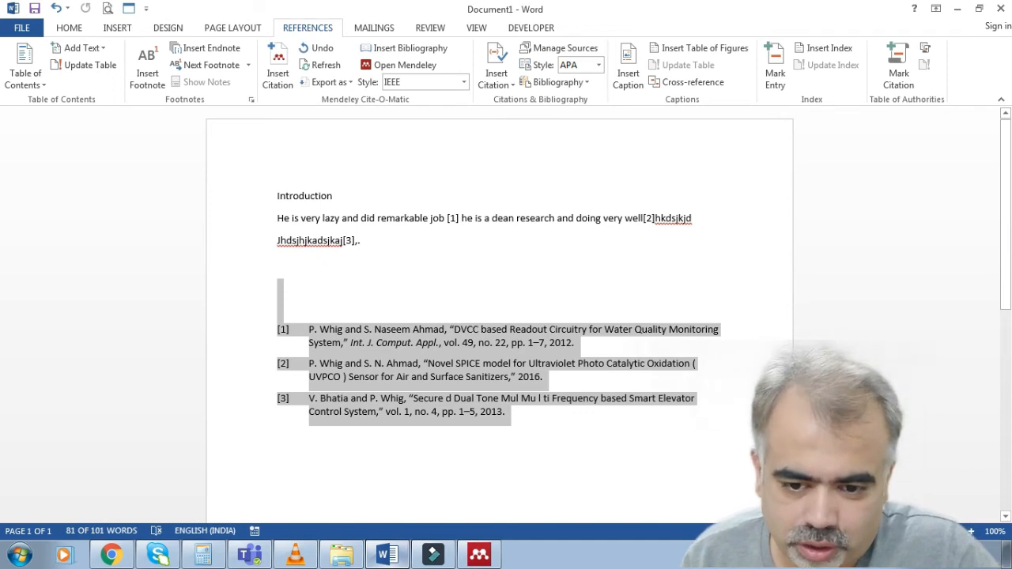
Change the Mendeley citation style of the document to American Psychological Association 6th edition.
{"action": "left_click", "coordinate": [277, 307]}
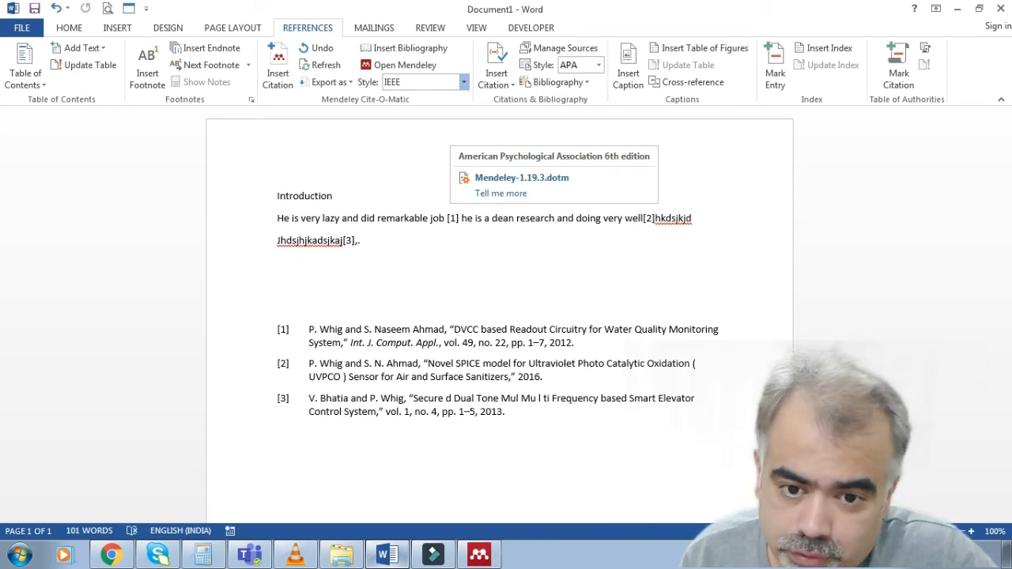
{"action": "key", "text": "Return"}
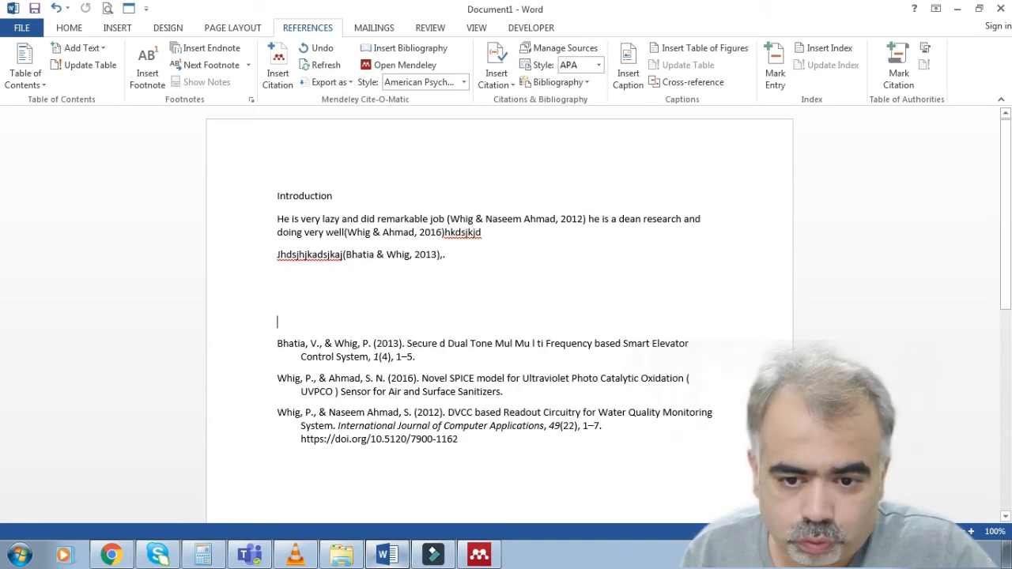
Examine the APA-style in-text citations in the first paragraph and select the whole bibliography to review its entries.
{"action": "left_click_drag", "start_coordinate": [462, 219], "coordinate": [481, 232]}
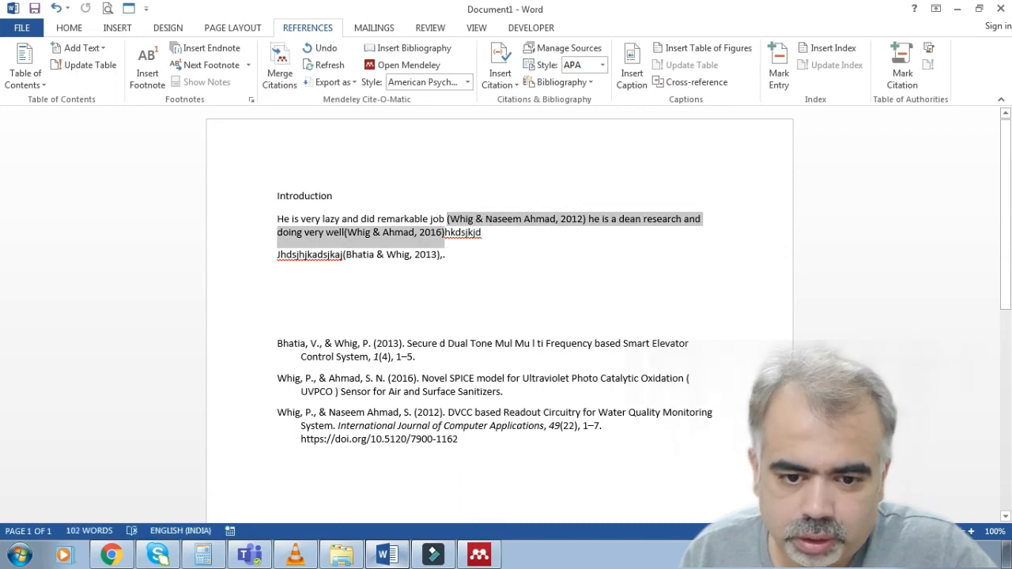
{"action": "left_click", "coordinate": [382, 233]}
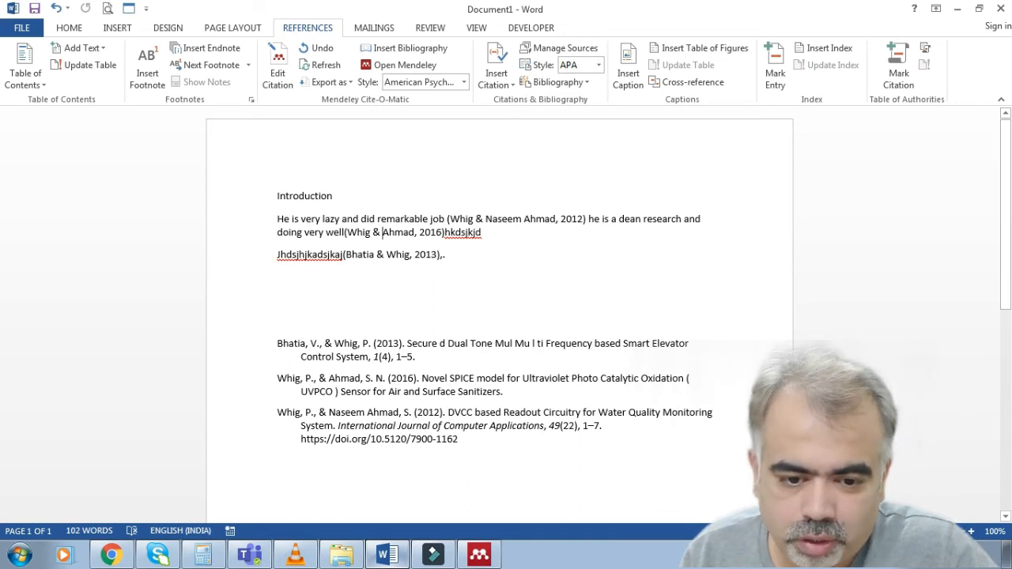
{"action": "left_click", "coordinate": [278, 343]}
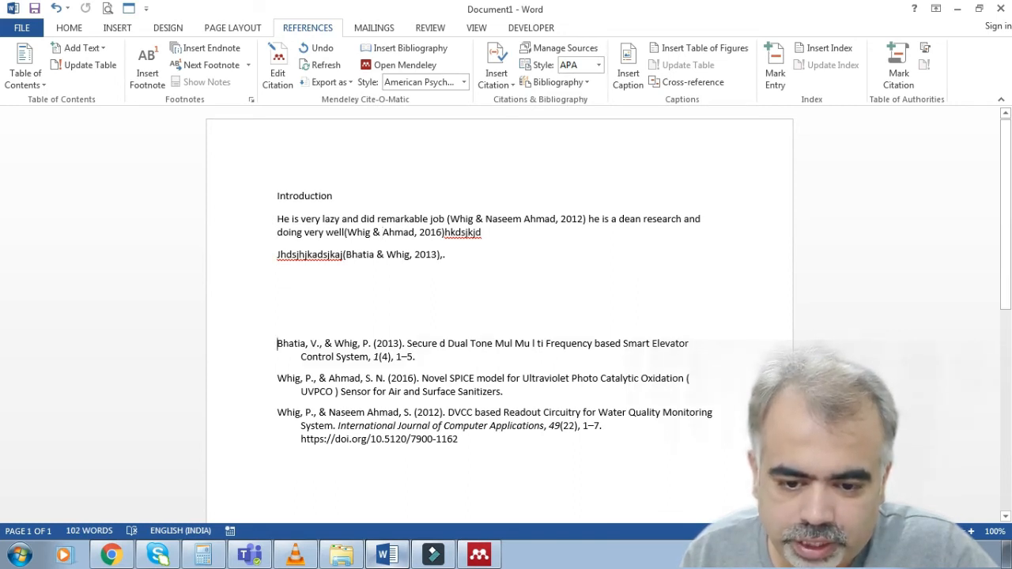
{"action": "key", "text": "shift+Down"}
{"action": "key", "text": "shift+Down"}
{"action": "key", "text": "shift+Down"}
{"action": "key", "text": "shift+Down"}
{"action": "key", "text": "shift+Down"}
{"action": "key", "text": "shift+Down"}
{"action": "key", "text": "shift+Down"}
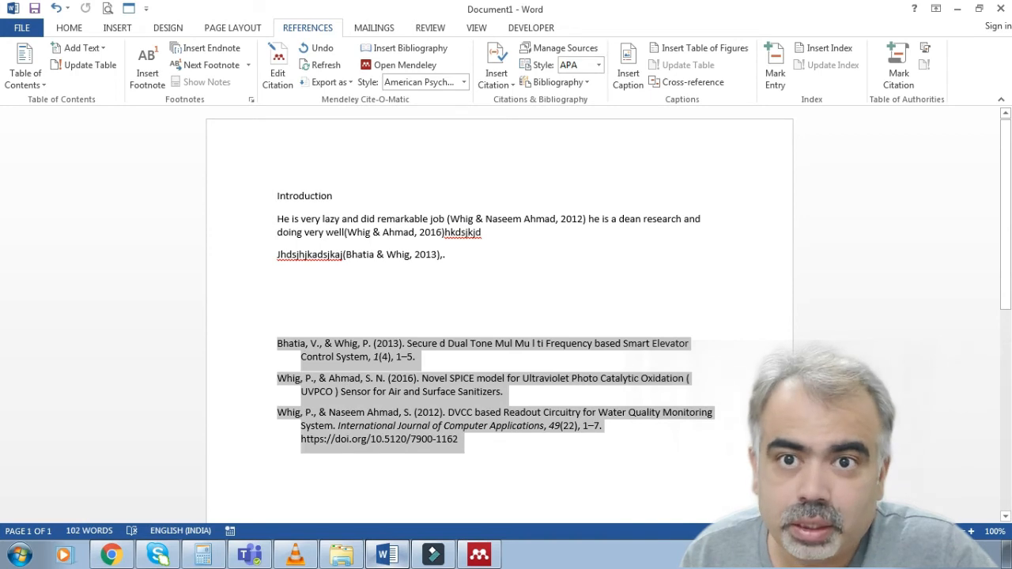
{"action": "key", "text": "shift+Down"}
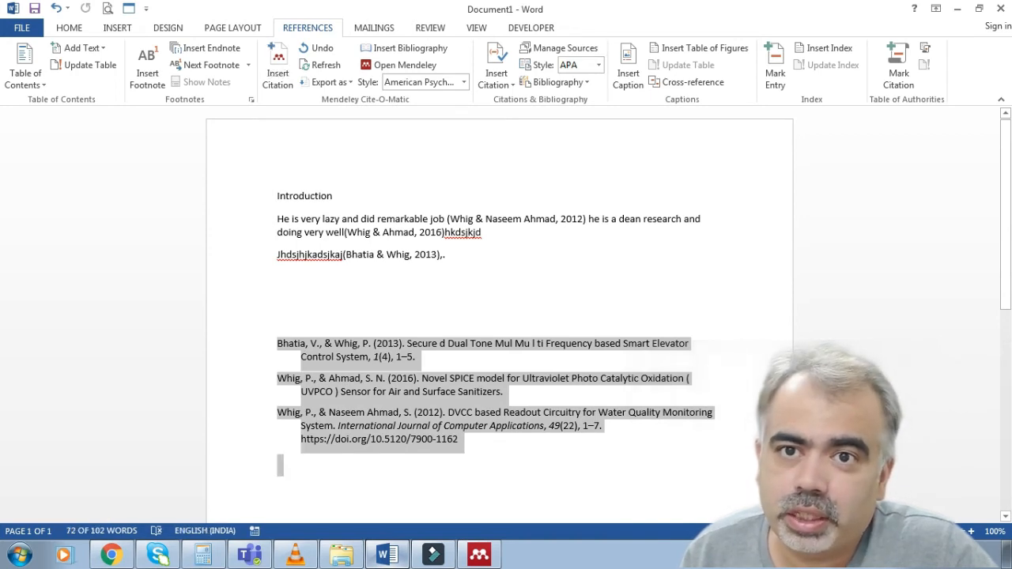